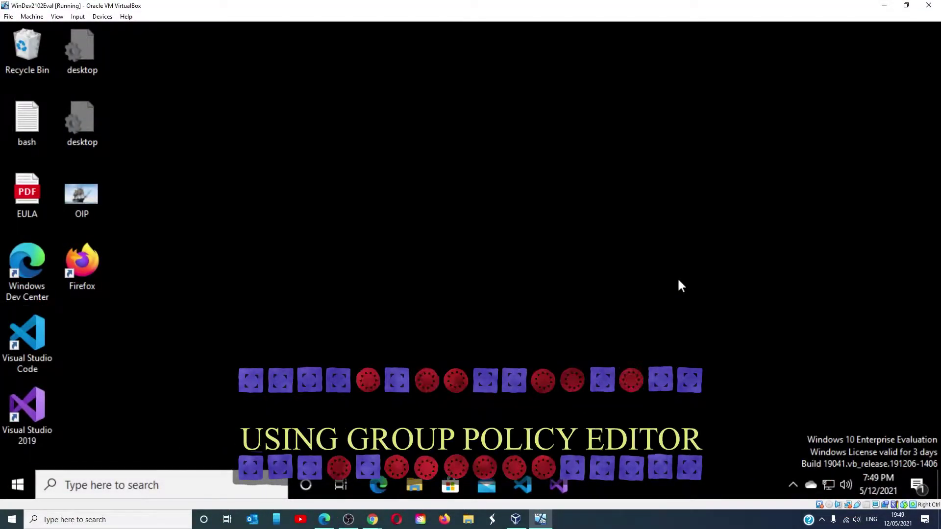
Step: Launch Edit group policy by searching 'gpe' in Windows Search
click(163, 487)
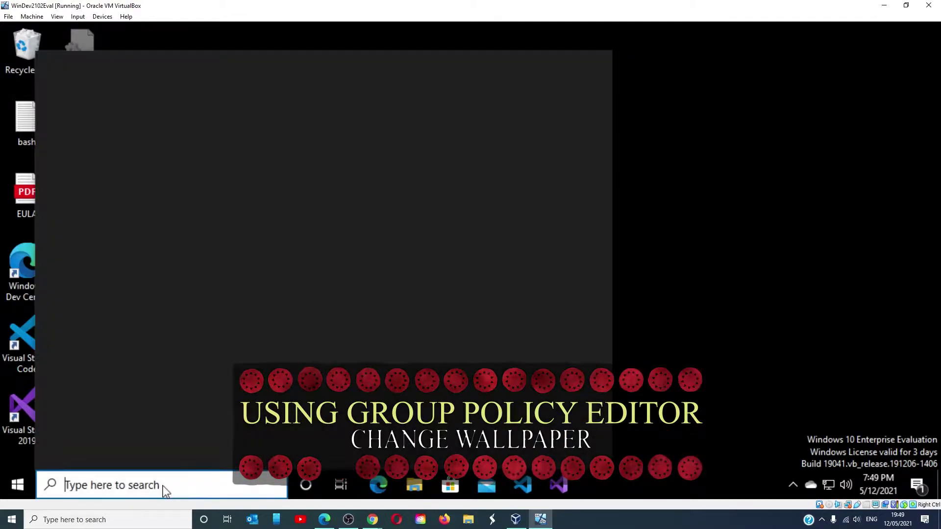
text(gpe)
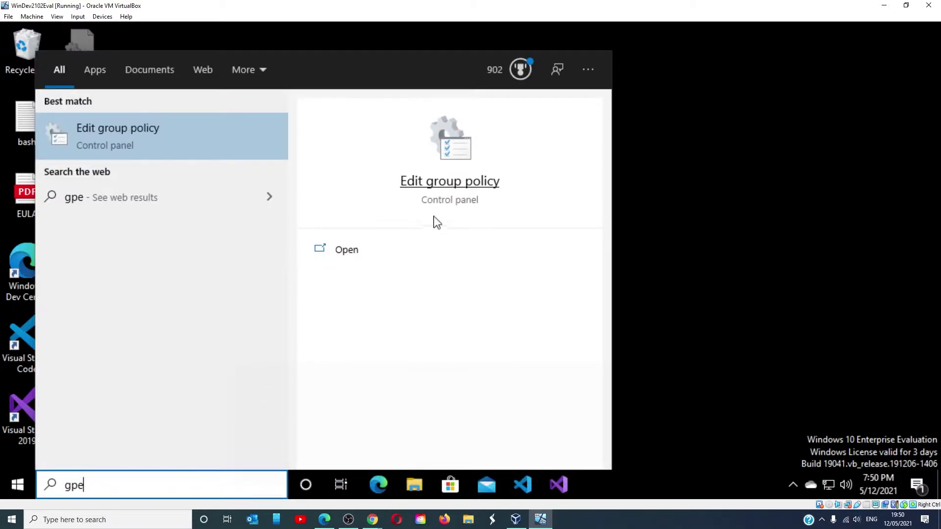
key(Return)
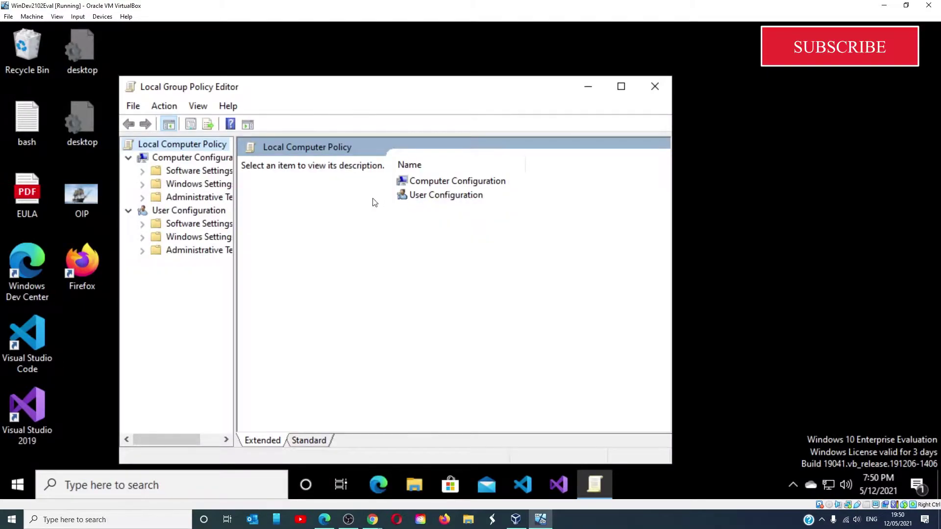
Step: Go to User Configuration > Administrative Templates > Desktop to open the Desktop Wallpaper setting
click(188, 210)
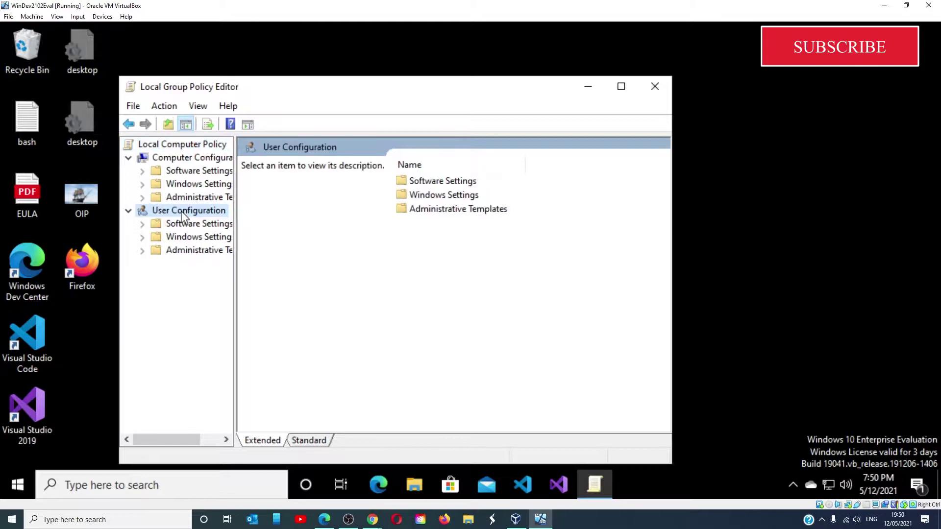
double_click(432, 213)
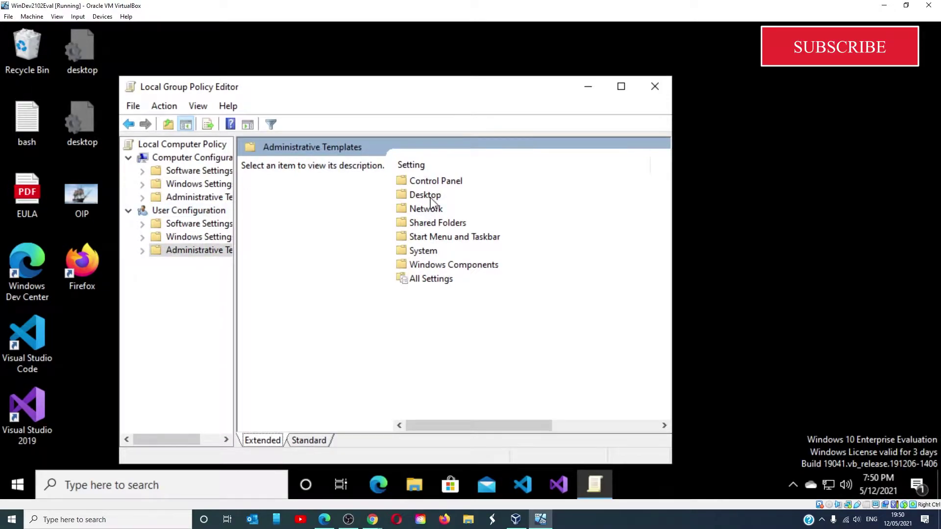
double_click(425, 195)
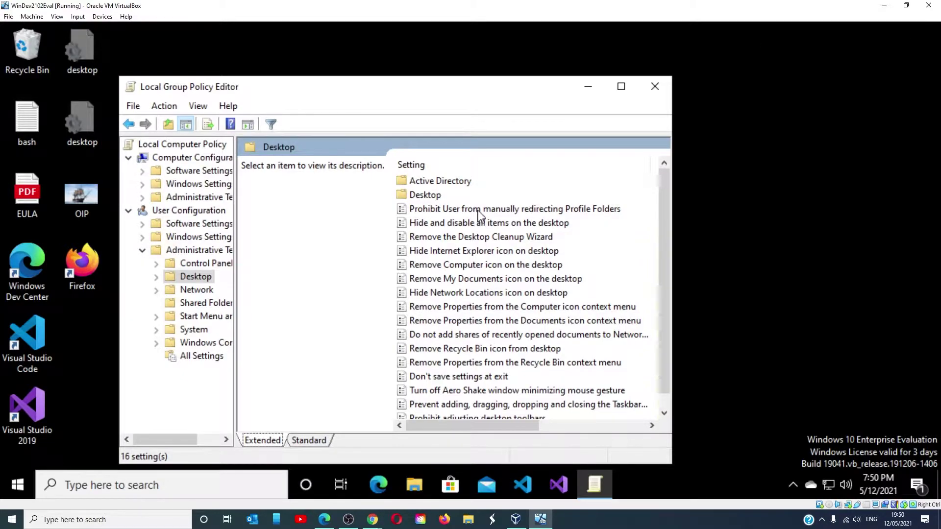
scroll(480, 213, down, 1)
scroll(480, 214, up, 1)
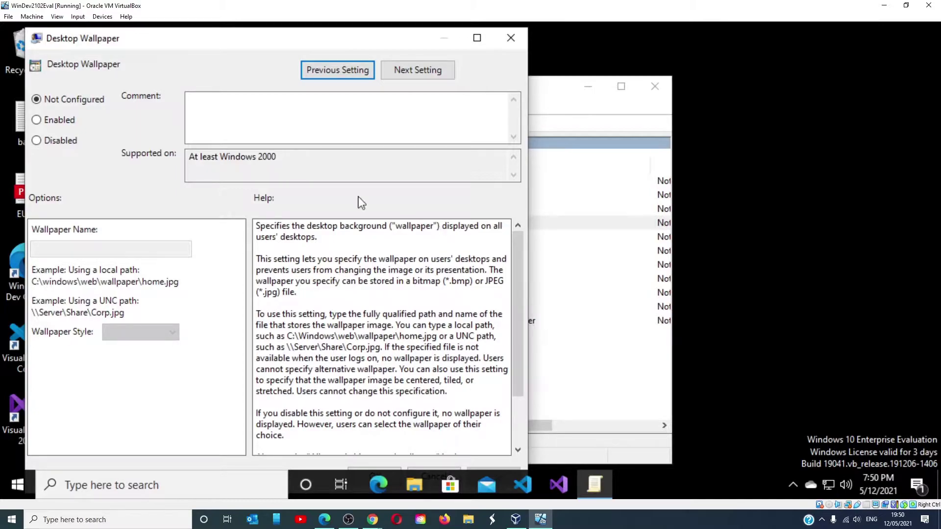
Step: Enable Desktop Wallpaper with path C:\users\user\desktop\OIP and Center style, then apply and confirm
click(37, 120)
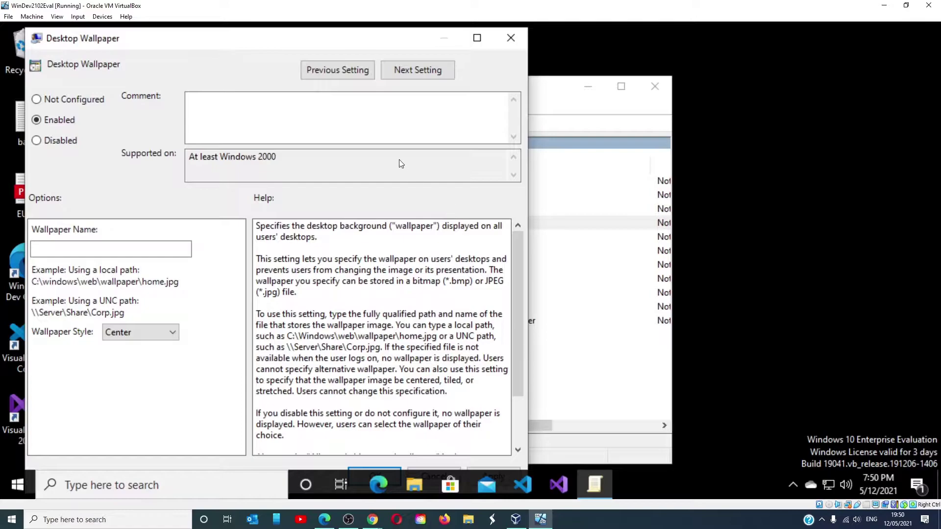
drag(434, 39, 453, 39)
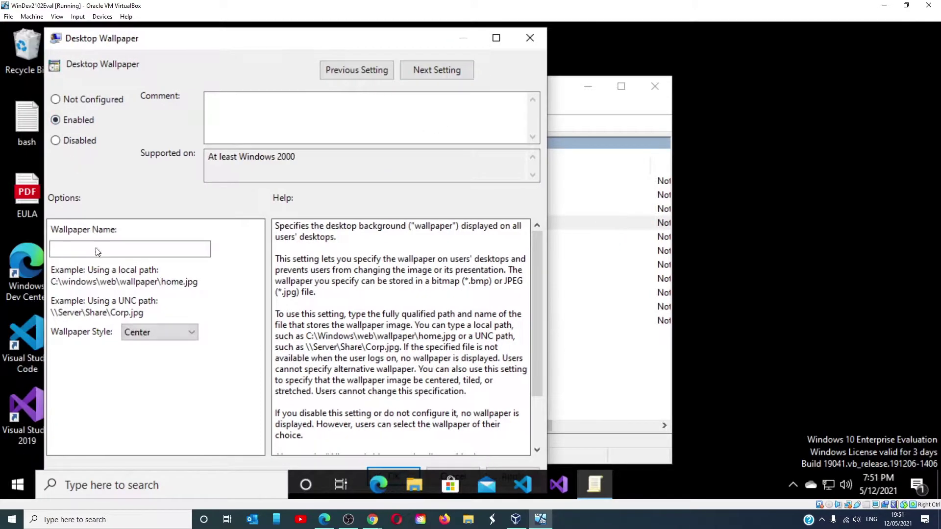
click(95, 252)
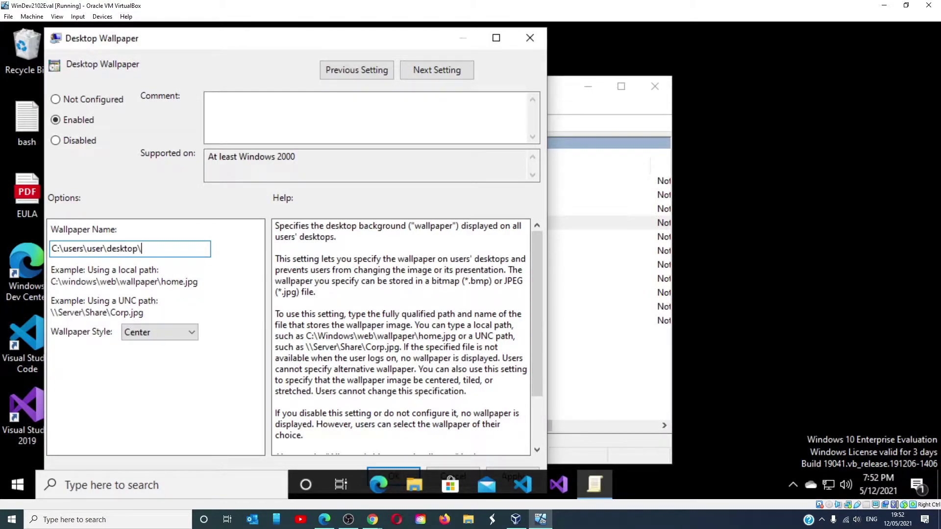
text(Ol)
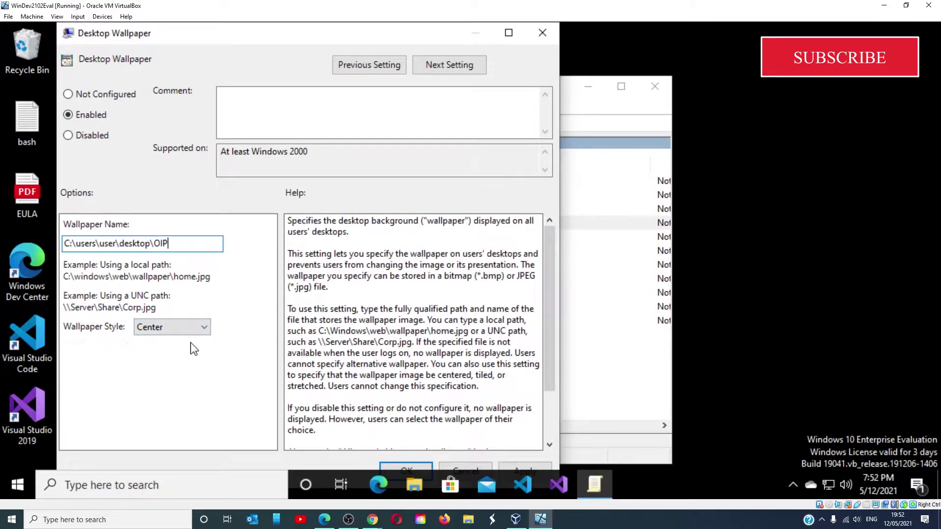
click(202, 329)
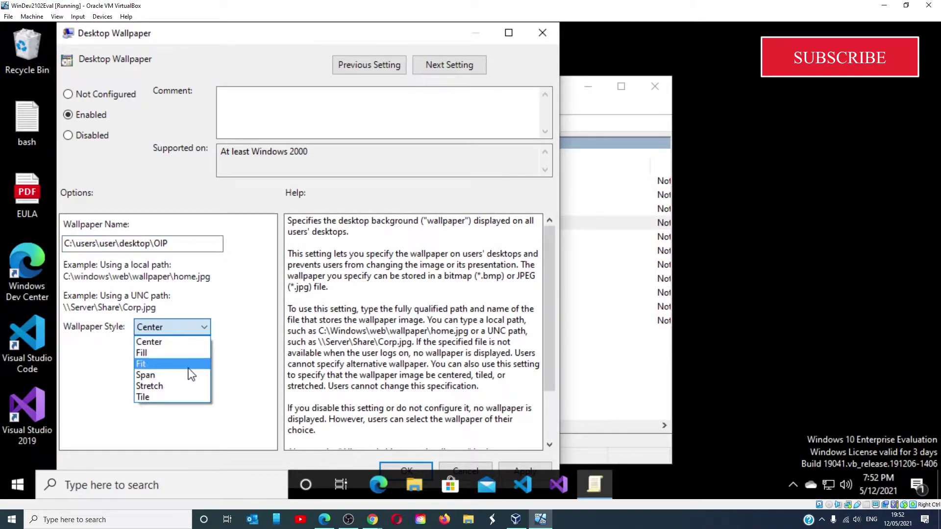
click(173, 327)
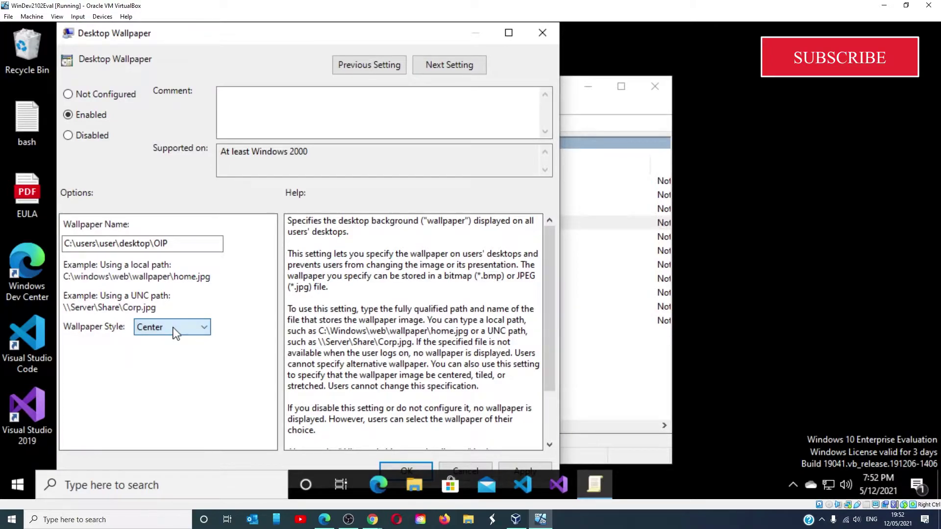
click(512, 468)
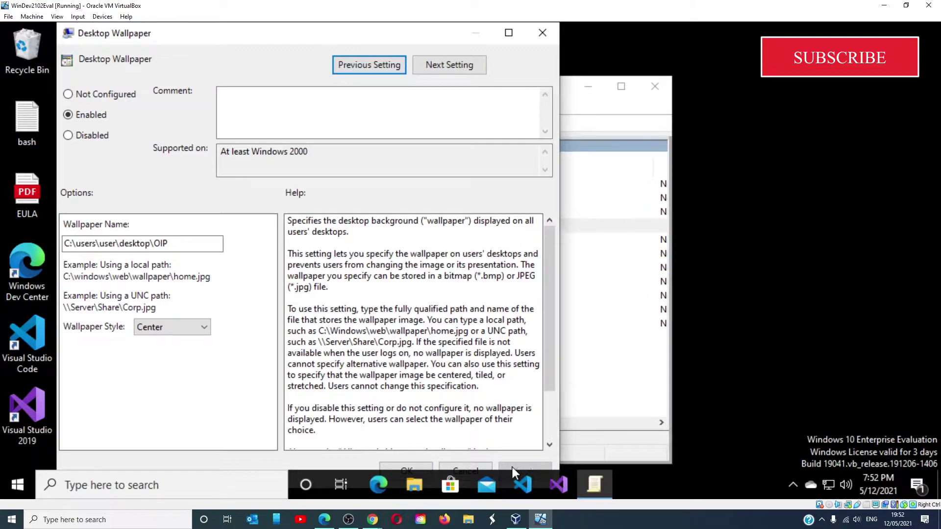
click(419, 468)
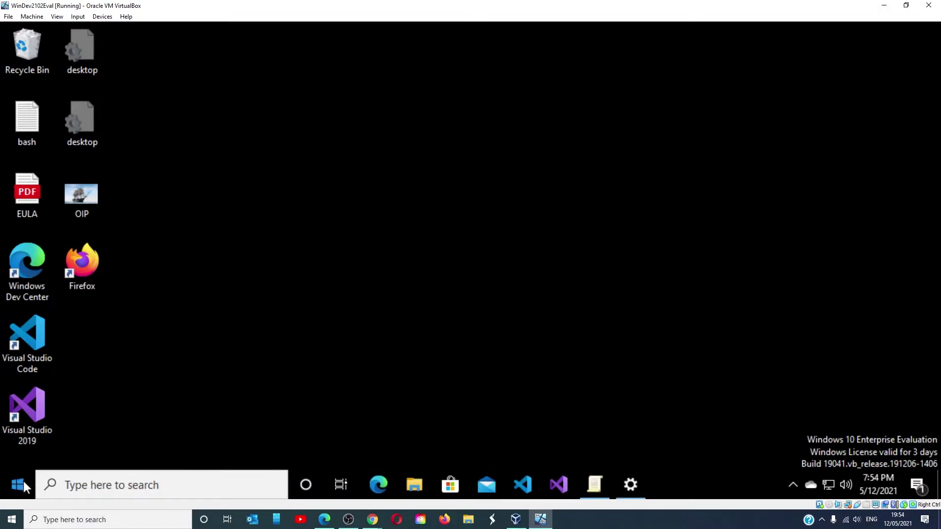
Step: Sign out of the session, then start a Start menu search for Registry Editor
click(20, 482)
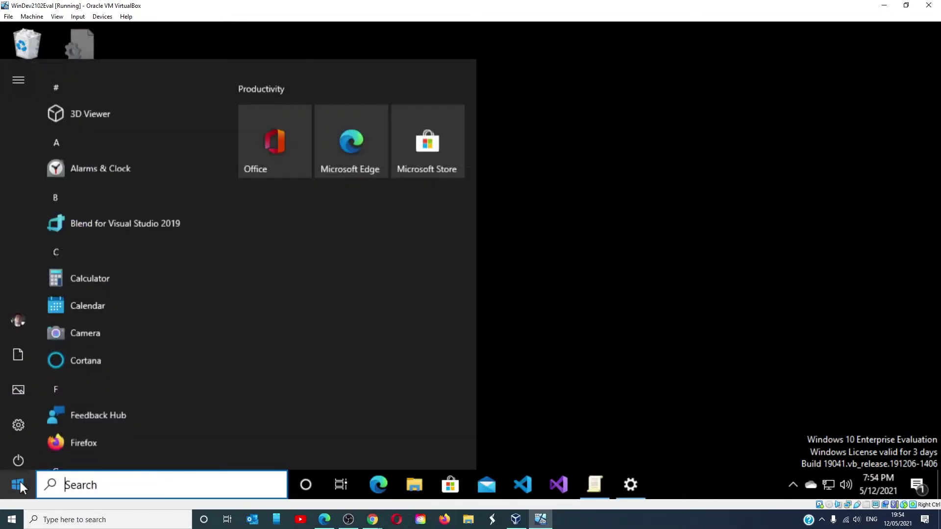
click(16, 316)
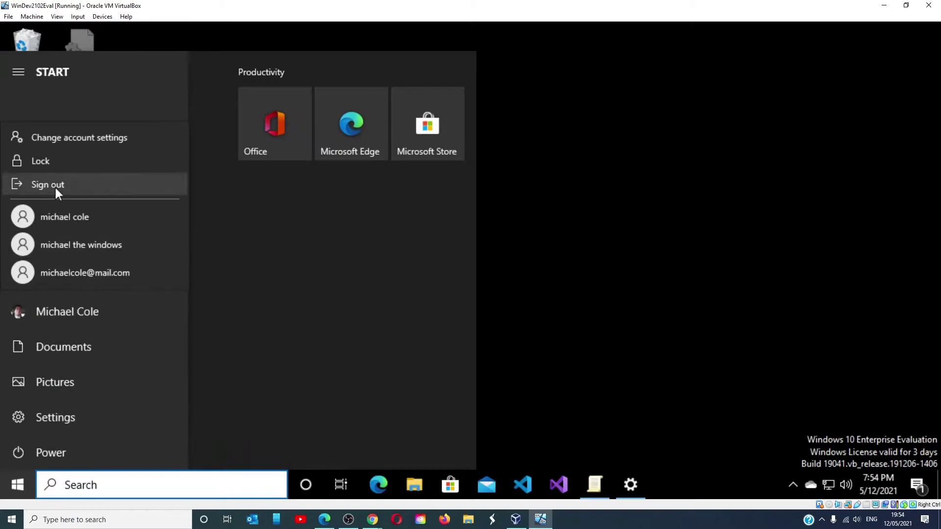
click(54, 186)
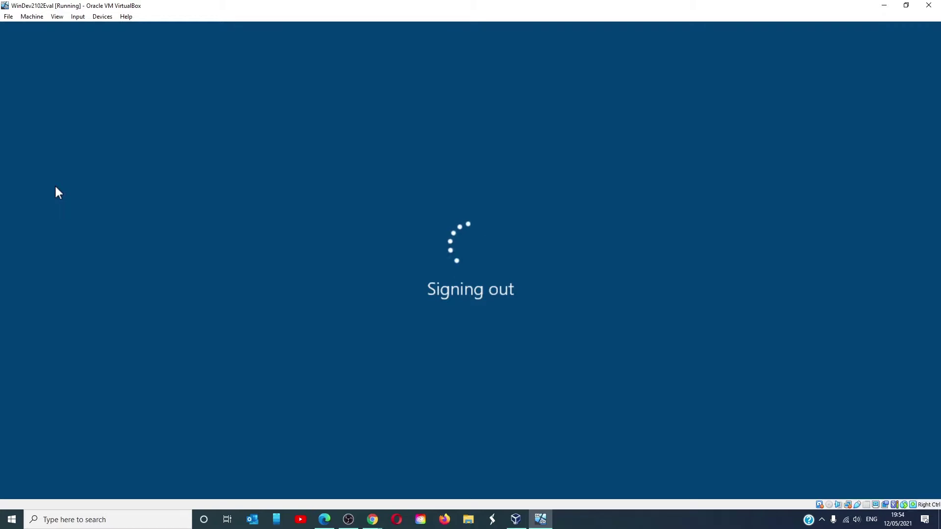
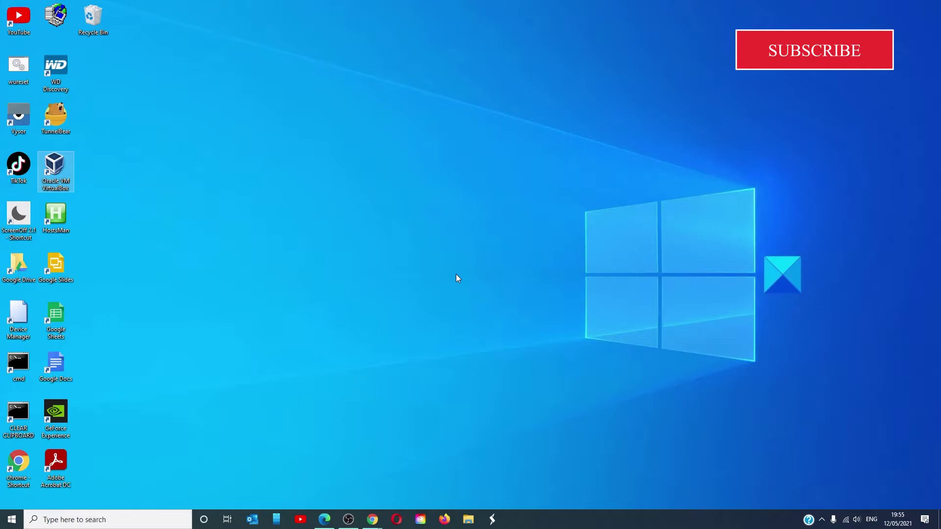
click(104, 520)
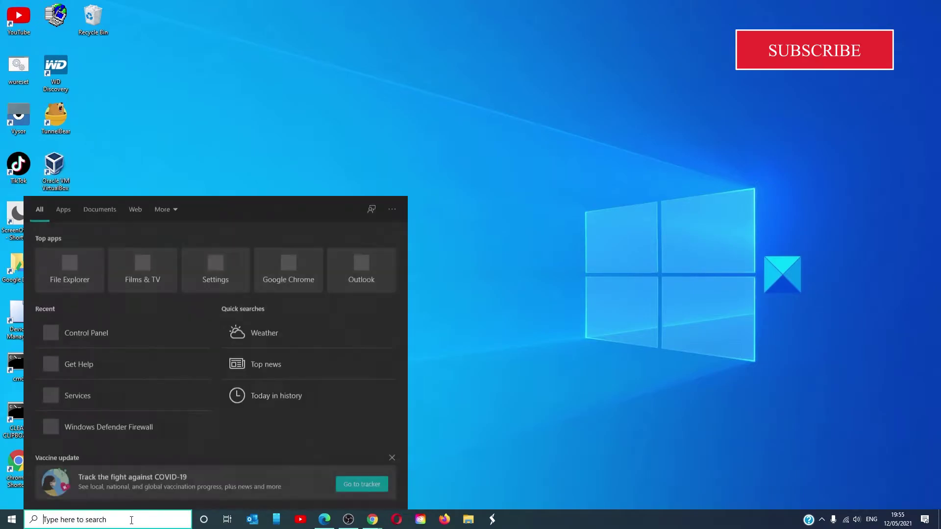
text(re)
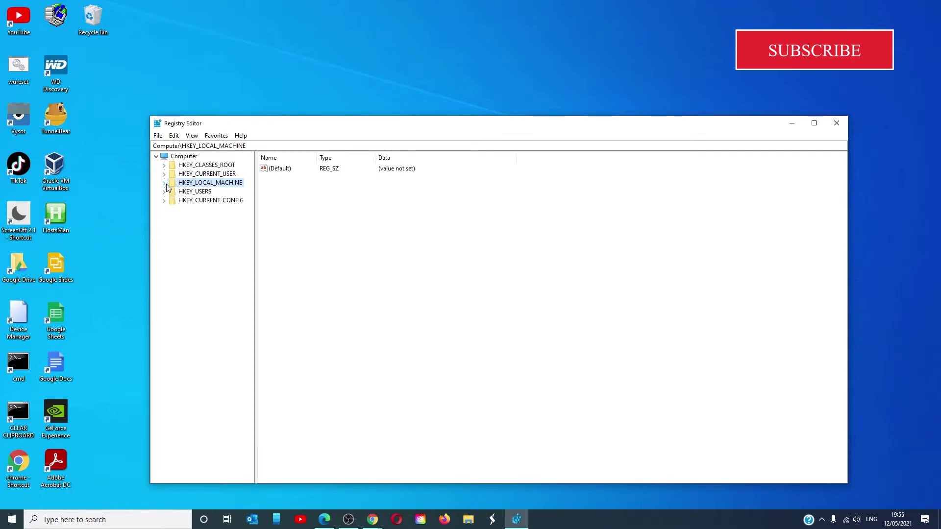
Step: Browse to HKEY_CURRENT_USER\SOFTWARE\Microsoft\Windows\CurrentVersion\Policies and select the System key
click(165, 173)
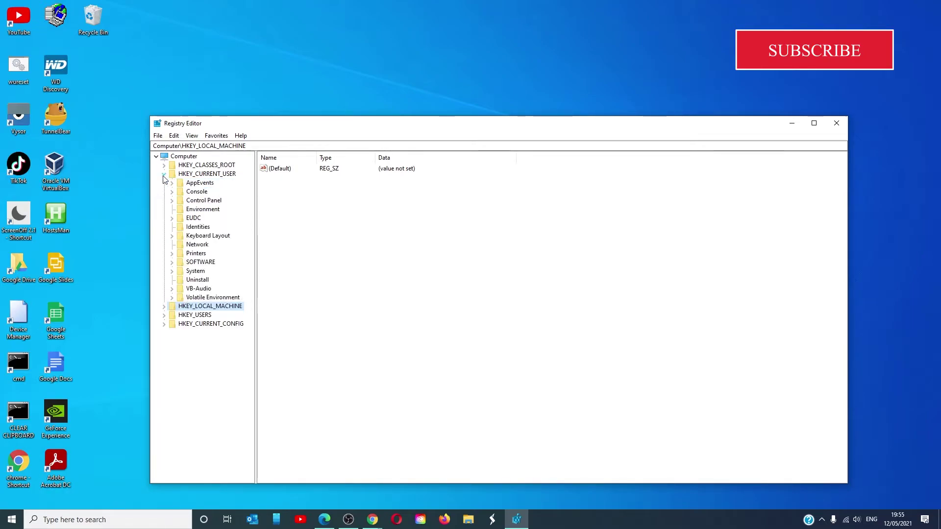
click(172, 262)
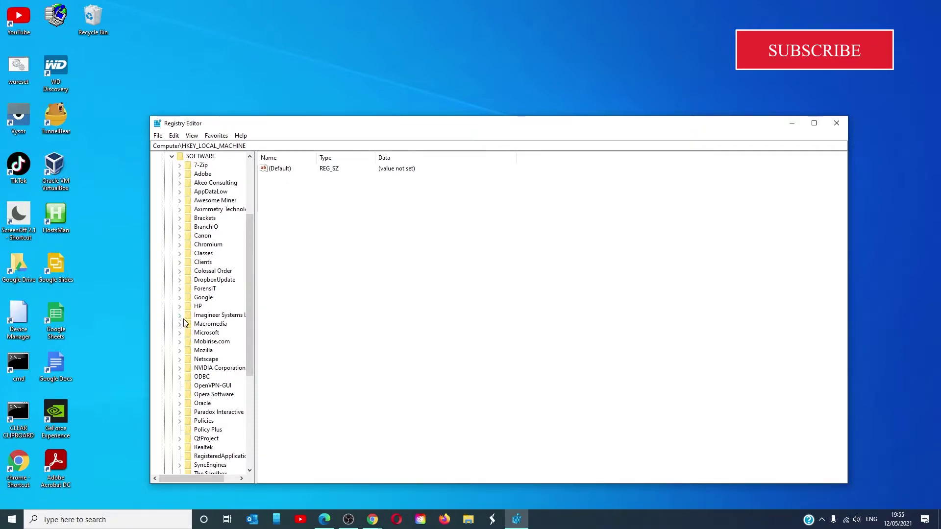
click(180, 333)
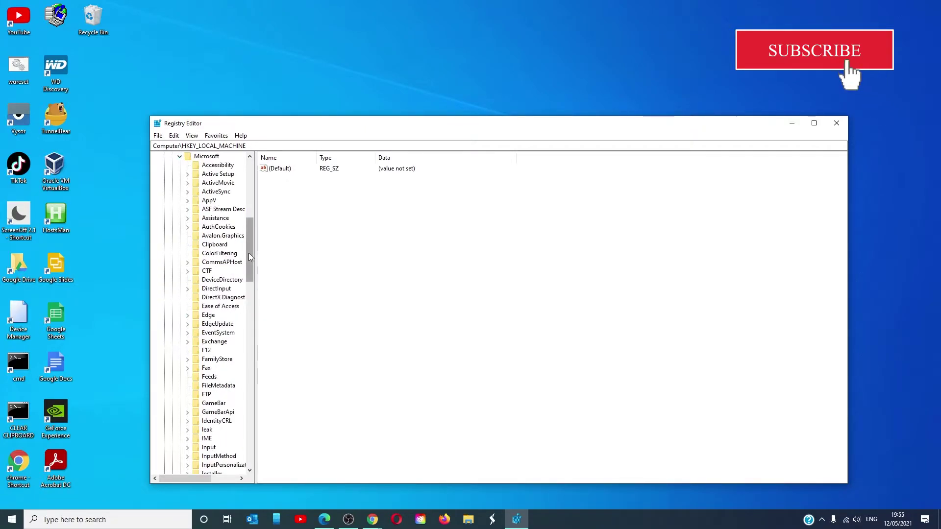
drag(249, 253, 260, 381)
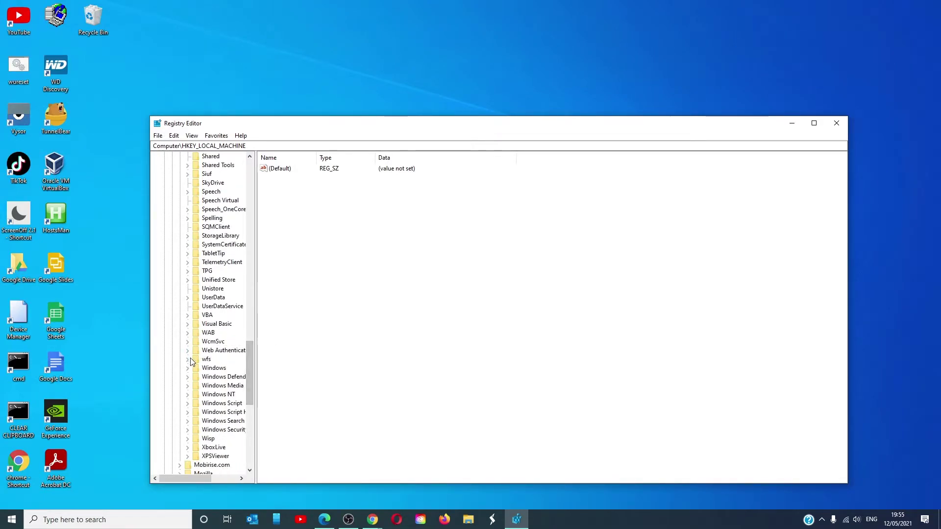
click(188, 368)
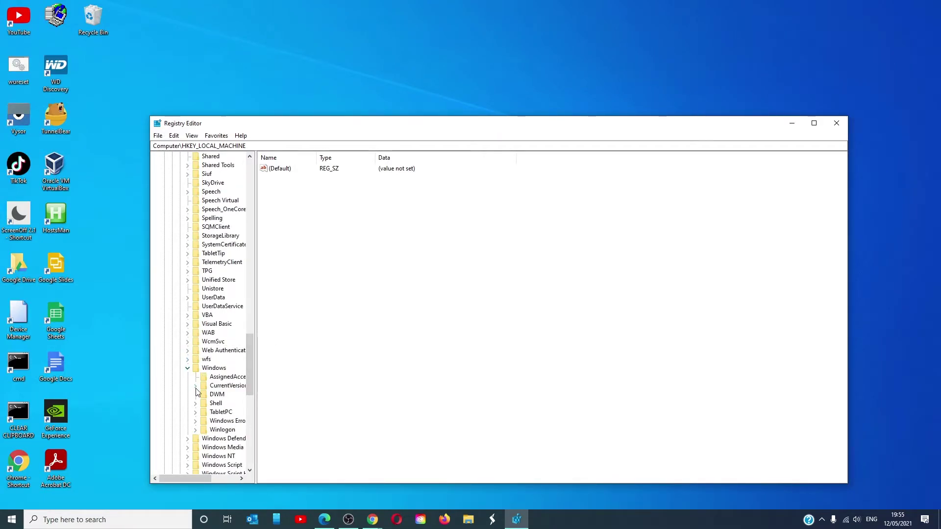
click(195, 386)
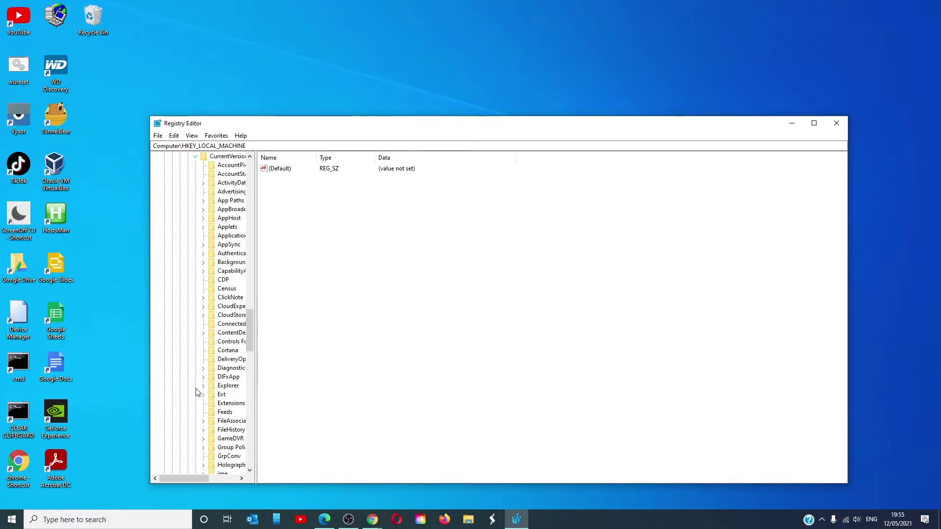
drag(252, 336, 249, 369)
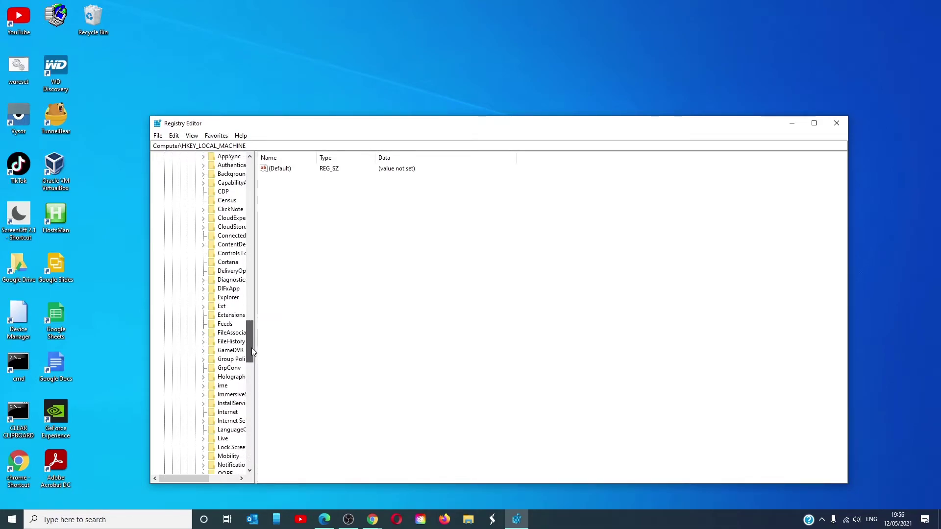
click(203, 342)
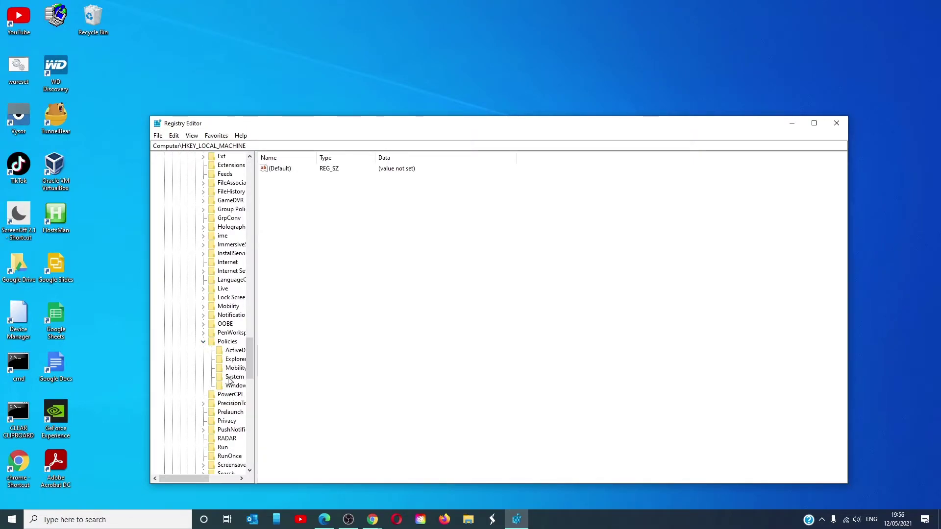
click(234, 378)
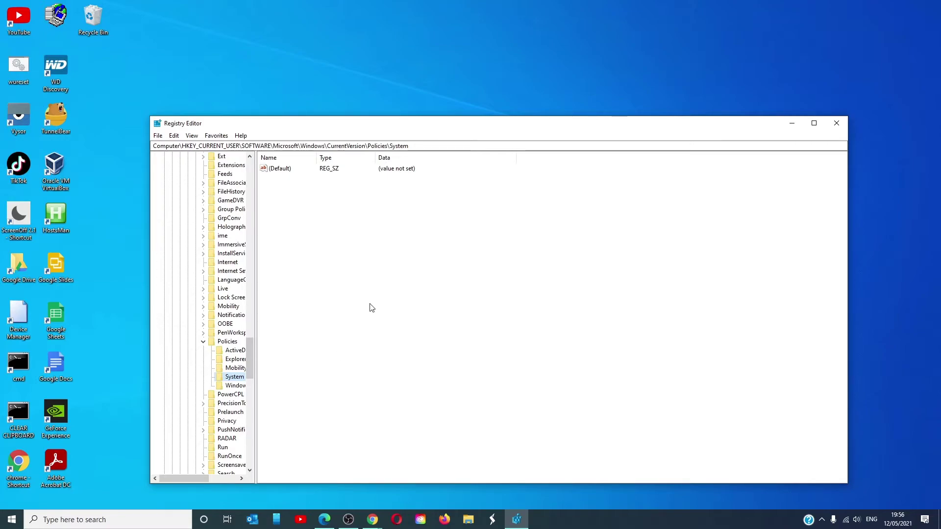
Step: Create a new string value named 'wallpaper' under the System key
right_click(241, 380)
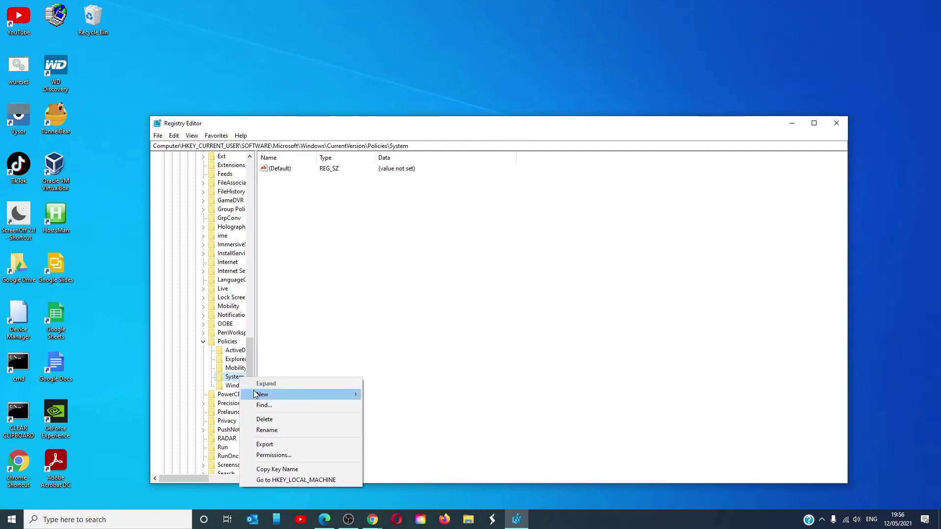
mouse_move(263, 395)
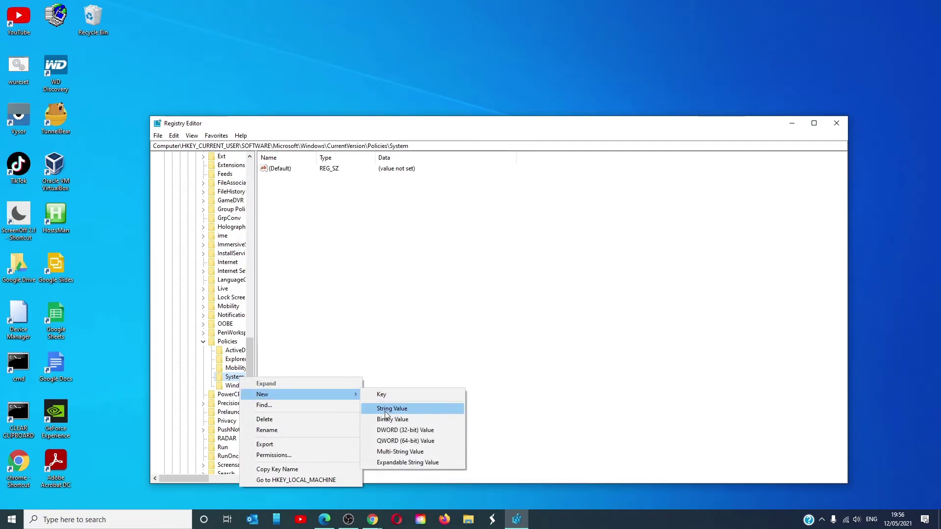
click(386, 410)
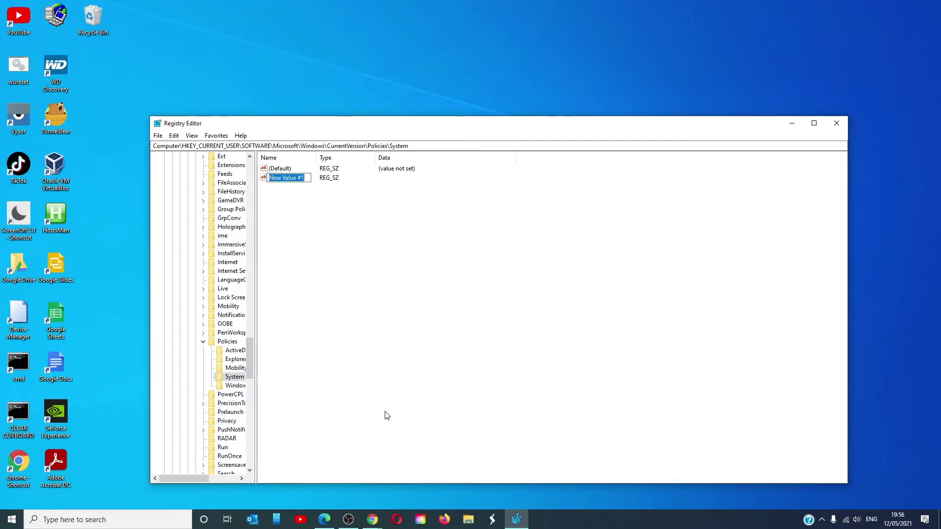
text(wallpap)
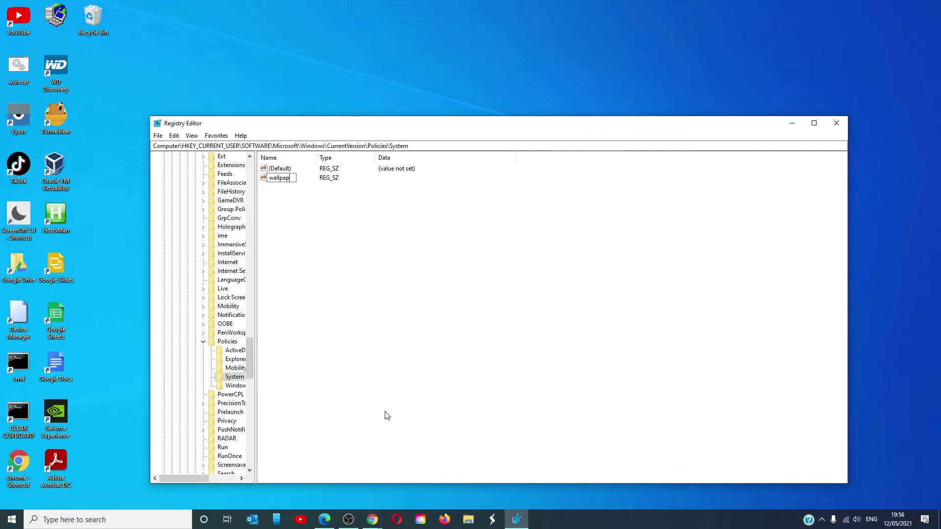
text(er)
key(Return)
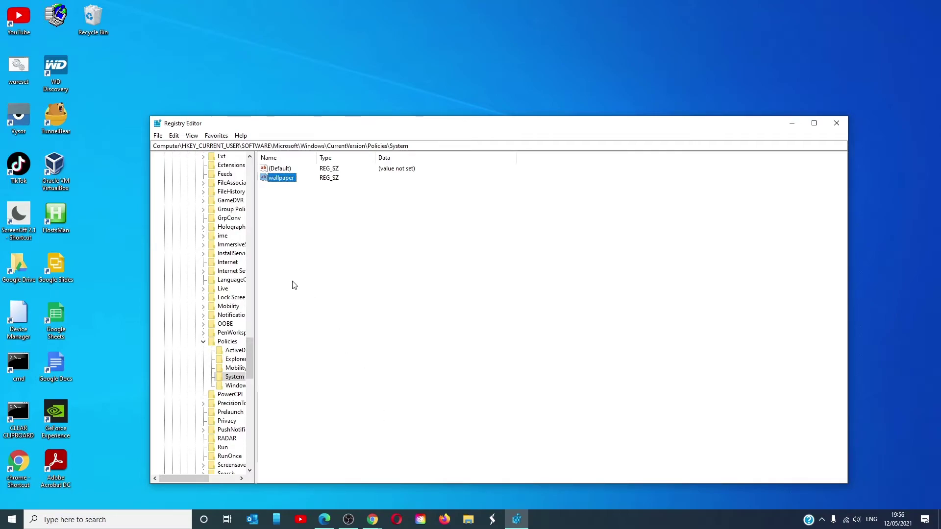
Step: Open the wallpaper value, then view image 002's Properties in File Explorer to find its location
double_click(279, 179)
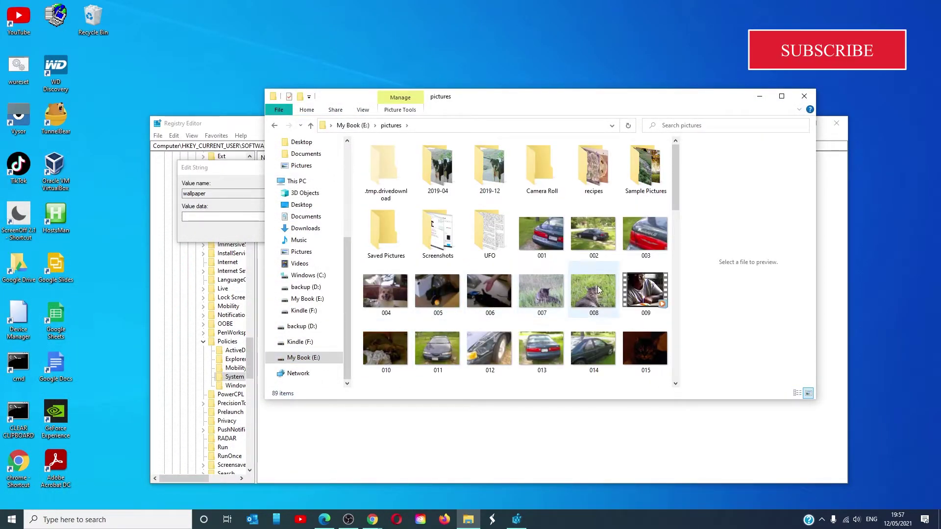
click(587, 238)
right_click(587, 238)
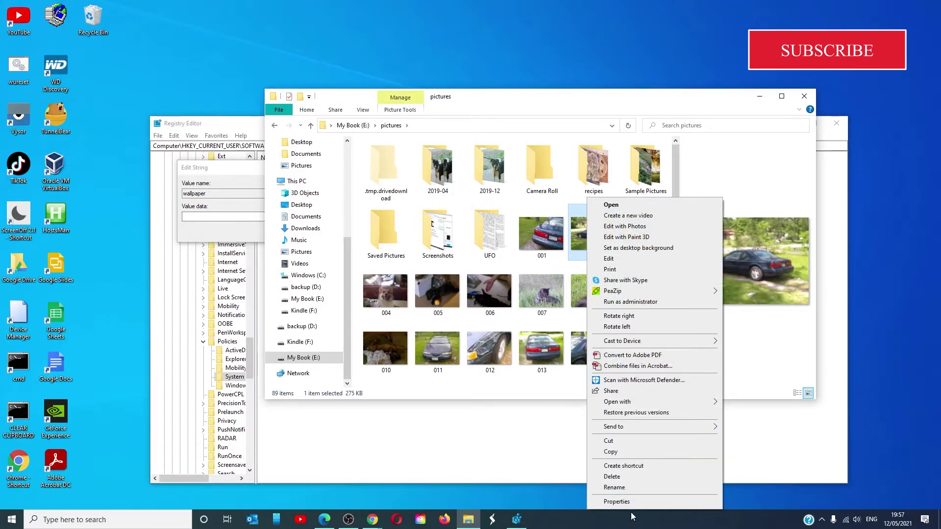
click(616, 502)
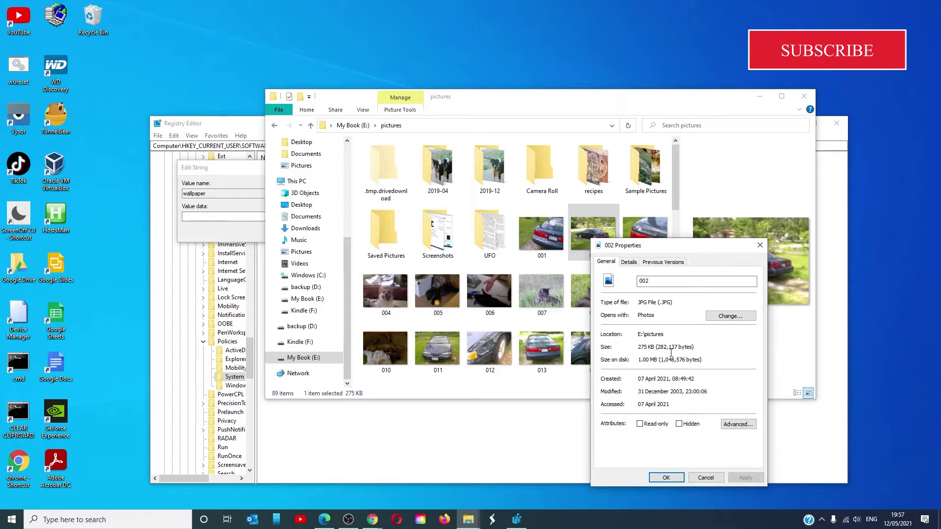
Step: Close image 002's properties, save wallpaper data as E:\pictures\002, and reopen it to verify
click(705, 479)
click(562, 275)
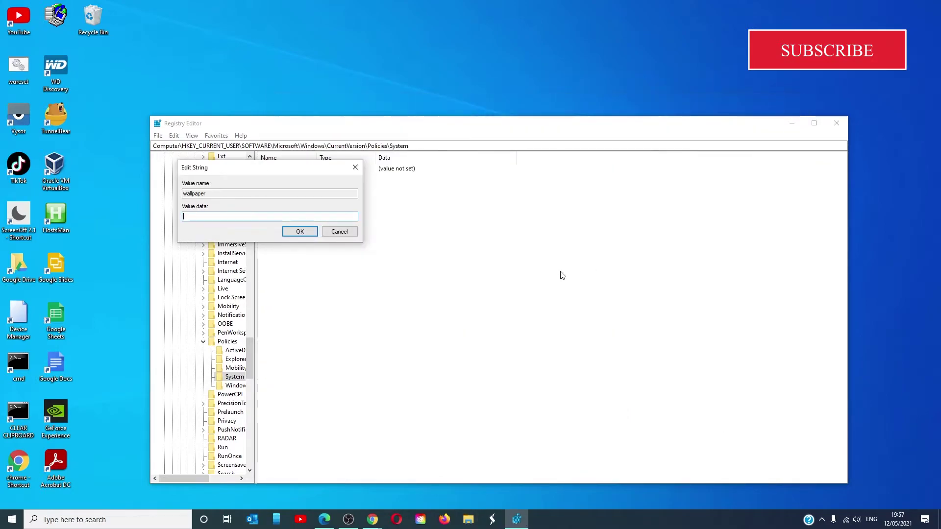
click(196, 216)
text(:)
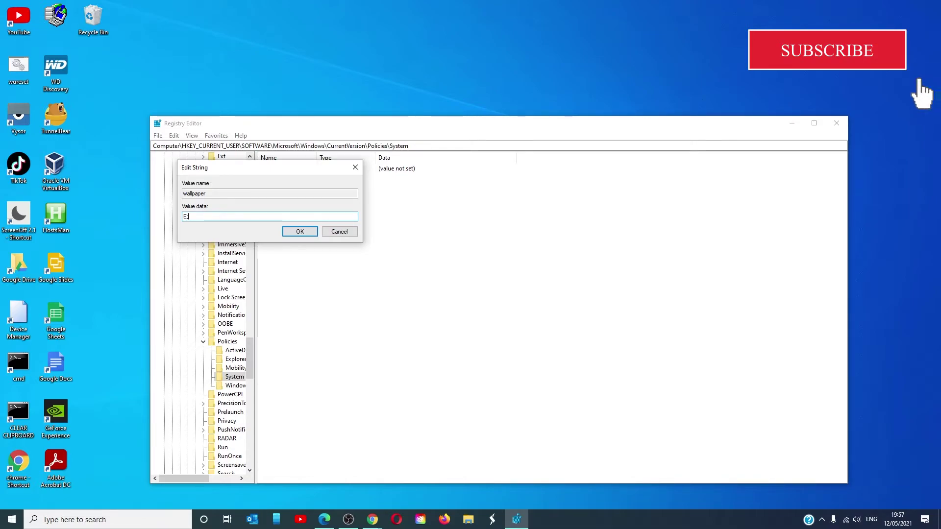
text(\p)
text(ictures\002)
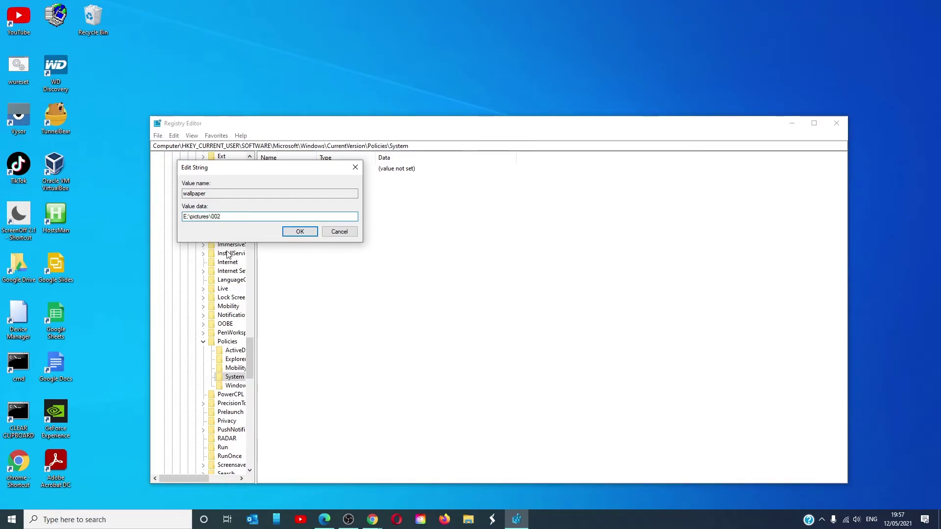
click(299, 232)
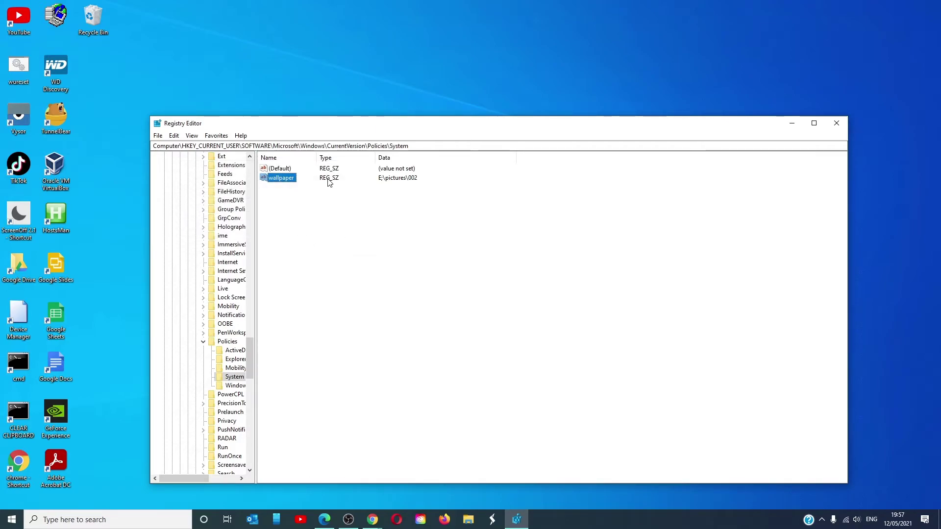
double_click(278, 178)
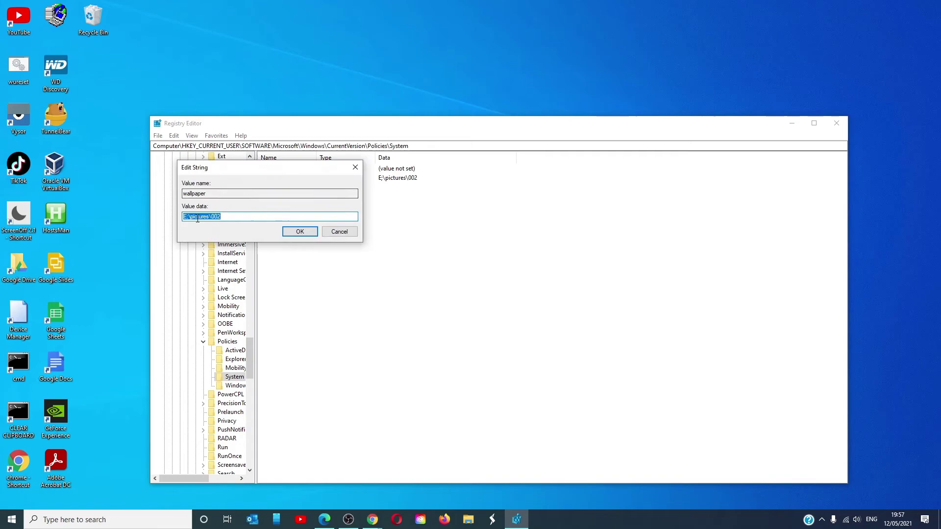
click(299, 231)
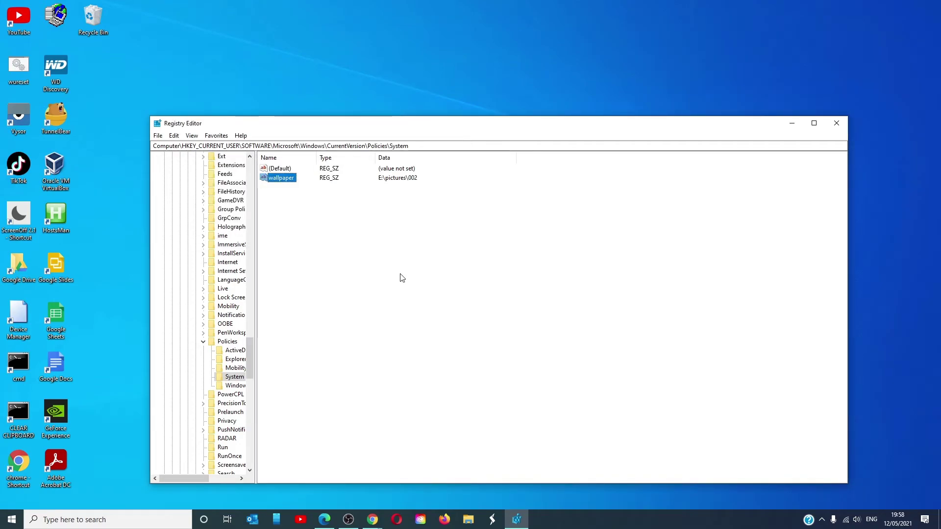
Step: Add a second string value named 'wallpaperstyle' to the System key
right_click(383, 272)
mouse_move(408, 275)
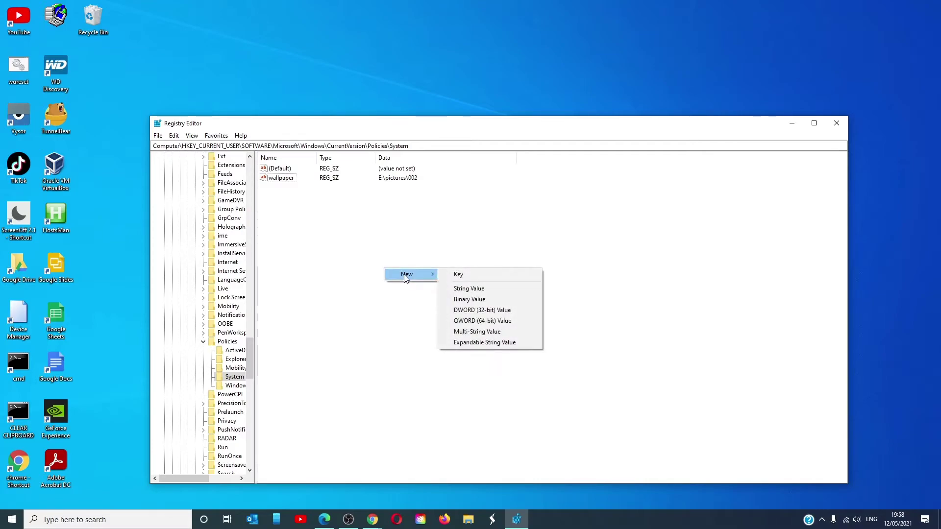
click(495, 287)
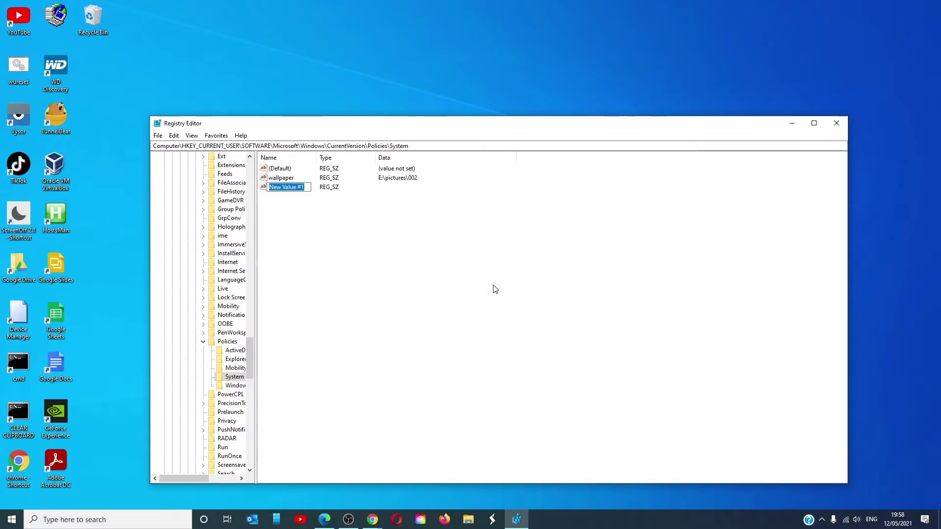
text(wall)
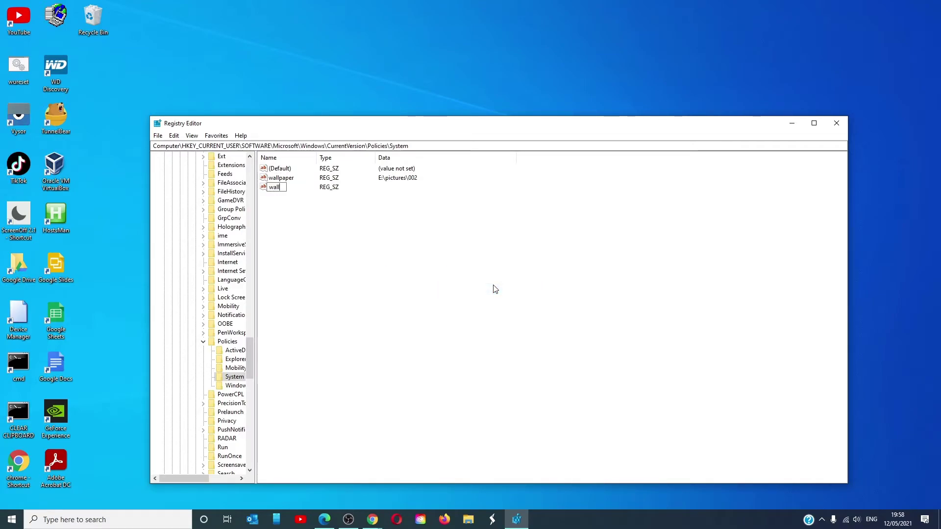
text(paperstyle)
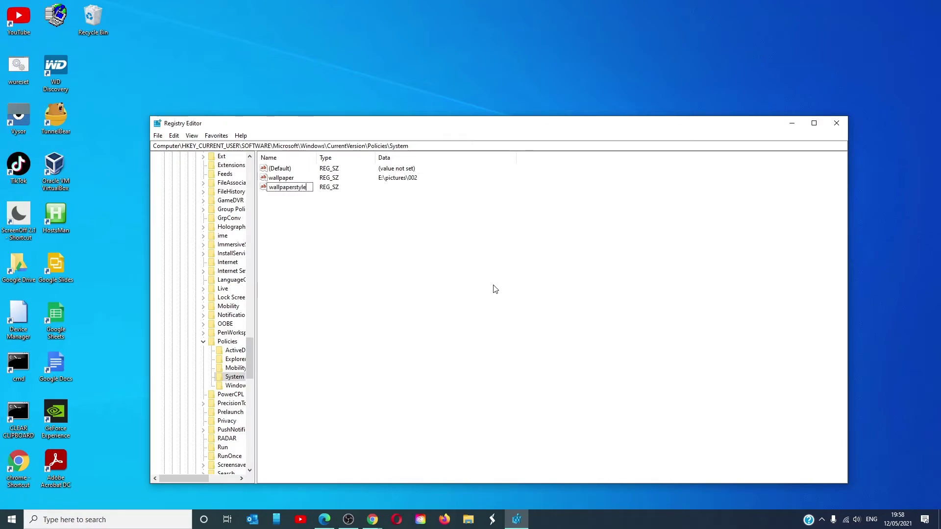
key(Return)
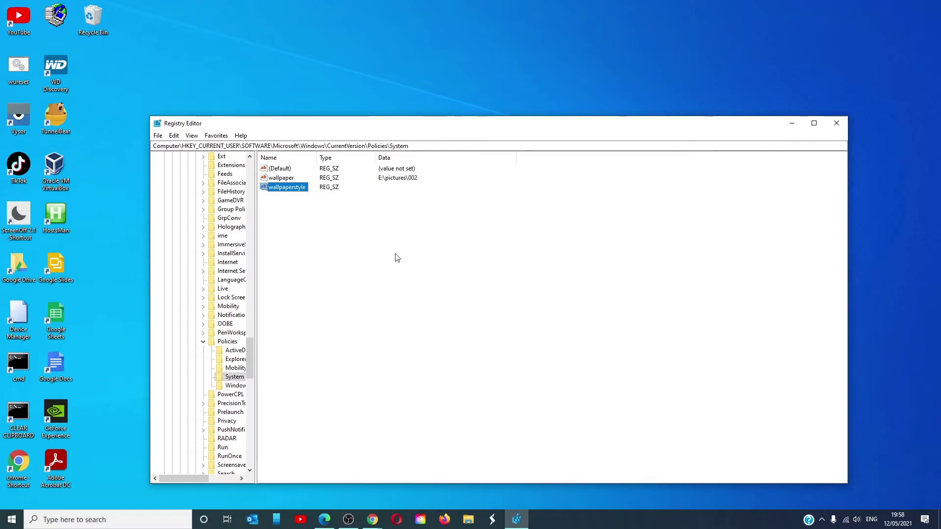
Step: Set the wallpaperstyle value data to 0
double_click(287, 190)
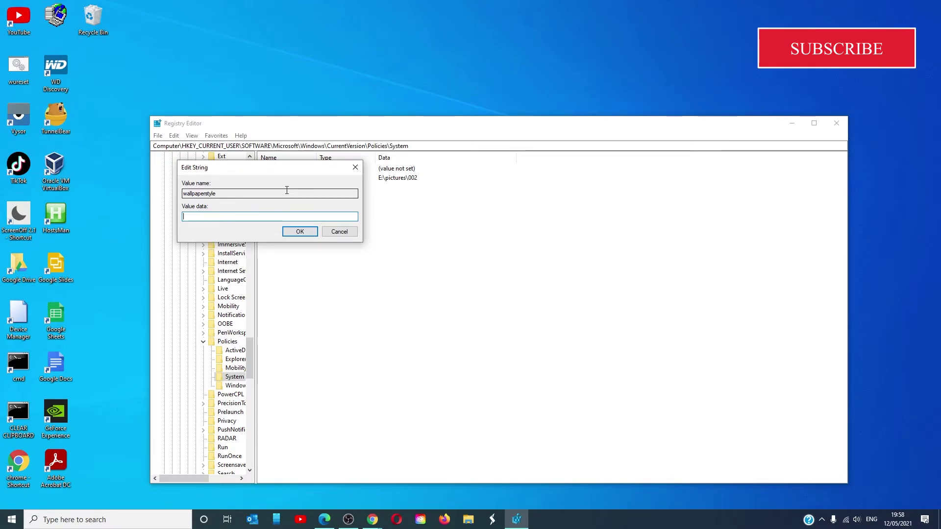
text(0)
click(299, 232)
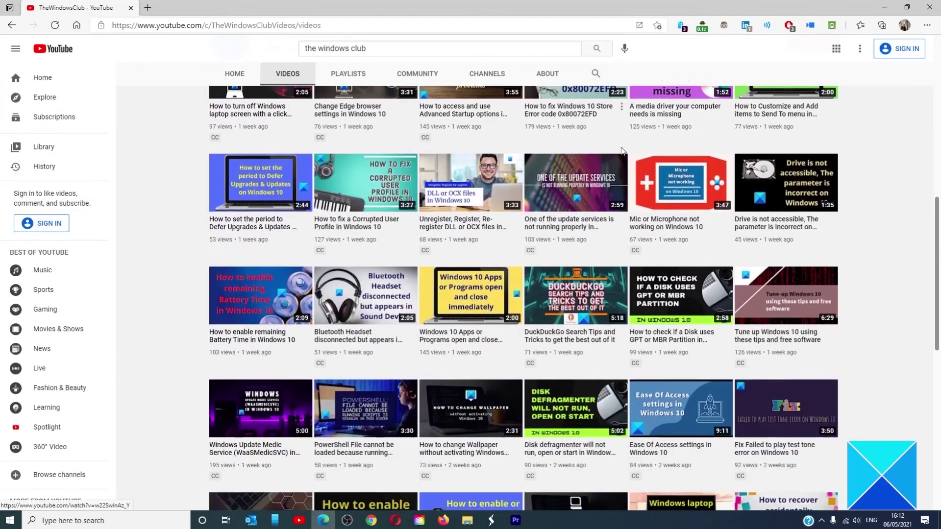
scroll(621, 147, down, 5)
scroll(622, 148, down, 5)
scroll(622, 148, down, 4)
scroll(622, 151, up, 5)
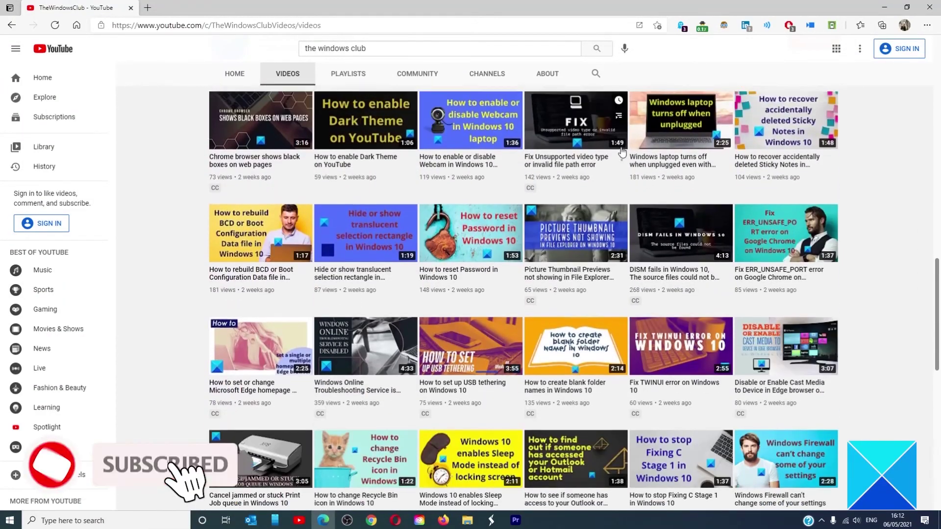
scroll(621, 150, up, 5)
scroll(622, 151, up, 3)
scroll(621, 151, up, 3)
scroll(621, 150, up, 5)
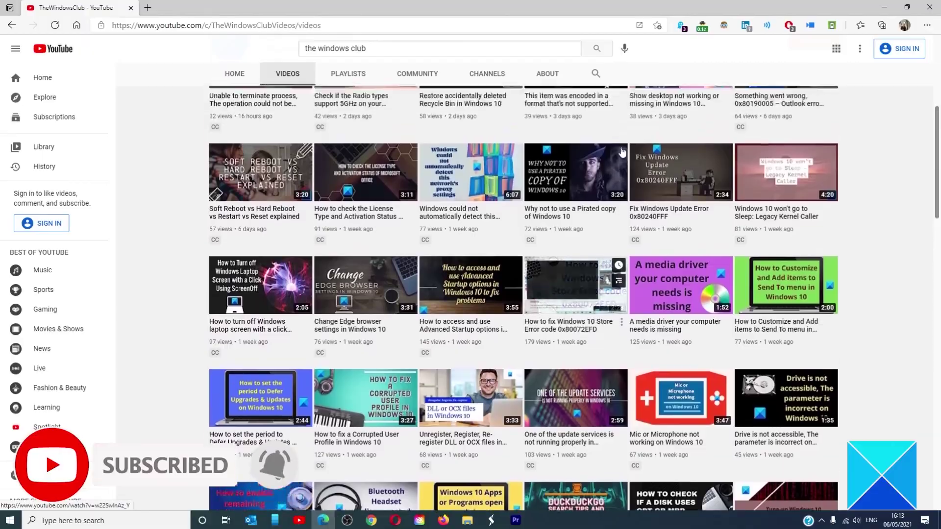